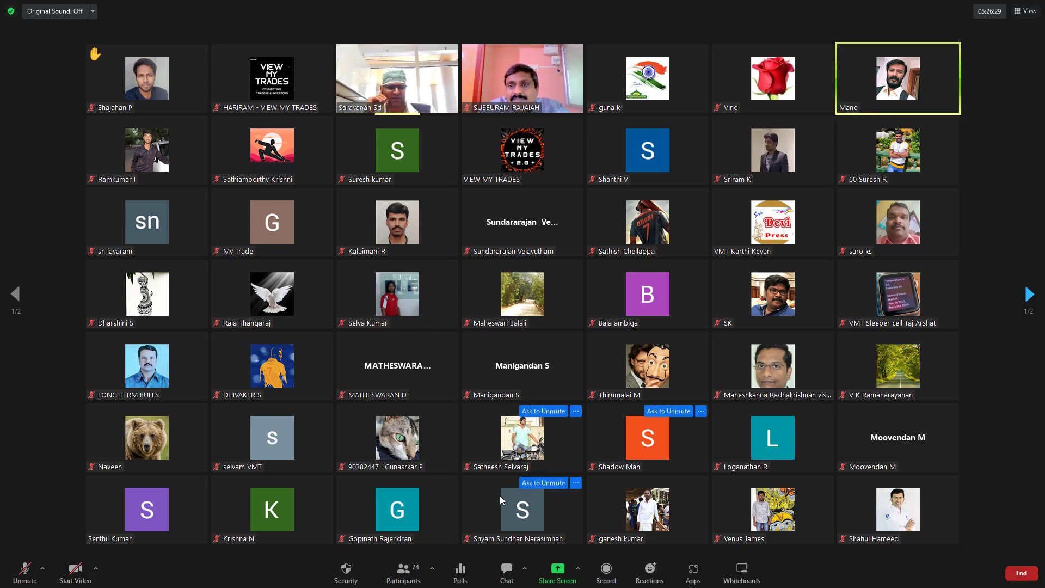
# Allow meeting participants to share their screen.
pyautogui.click(343, 566)
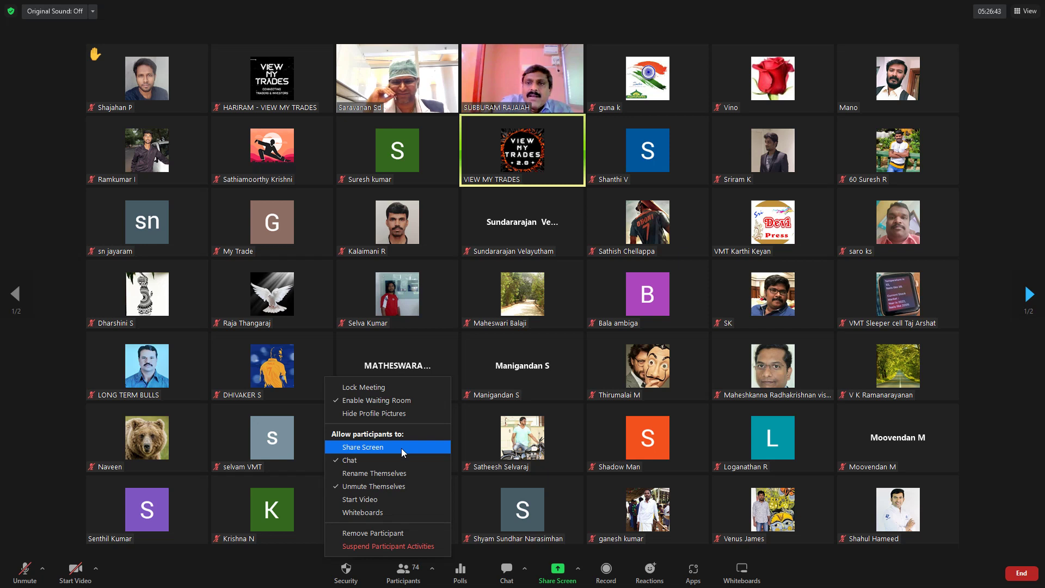
pyautogui.click(402, 450)
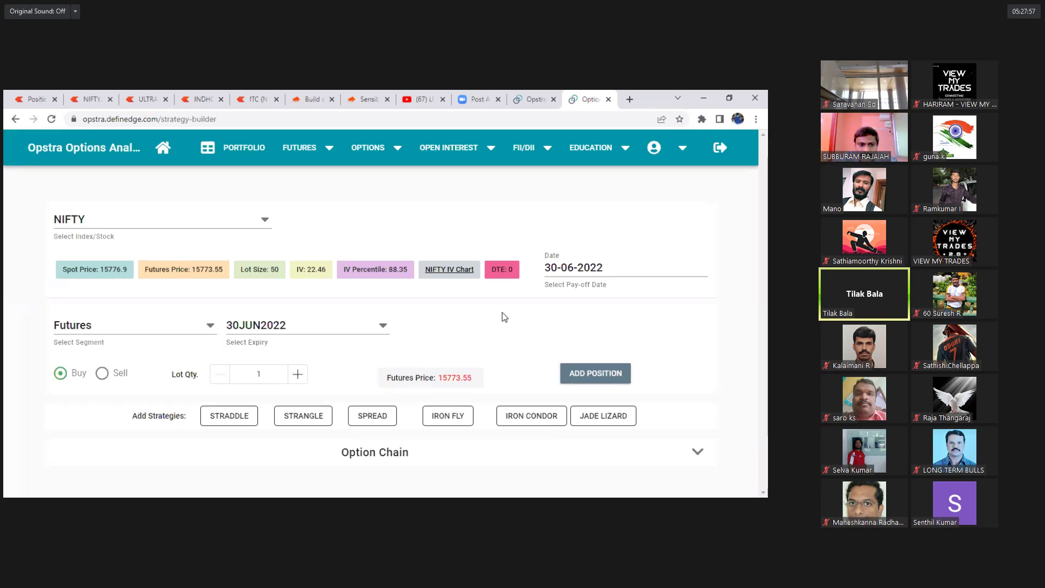
# Set the strategy's underlying to BANKNIFTY, the segment to Options and the expiry to 16JUN2022.
pyautogui.click(262, 218)
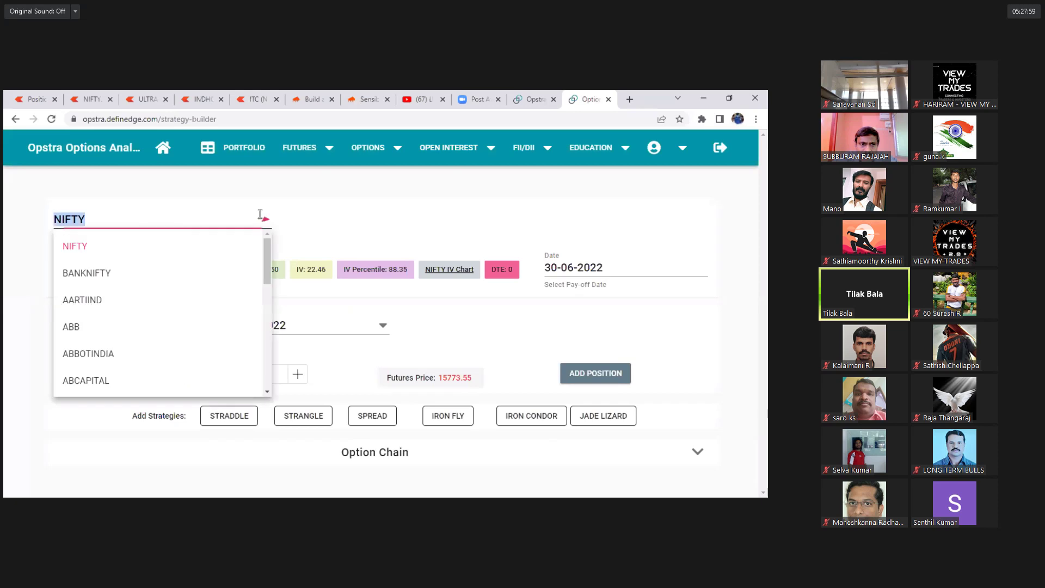
pyautogui.click(195, 271)
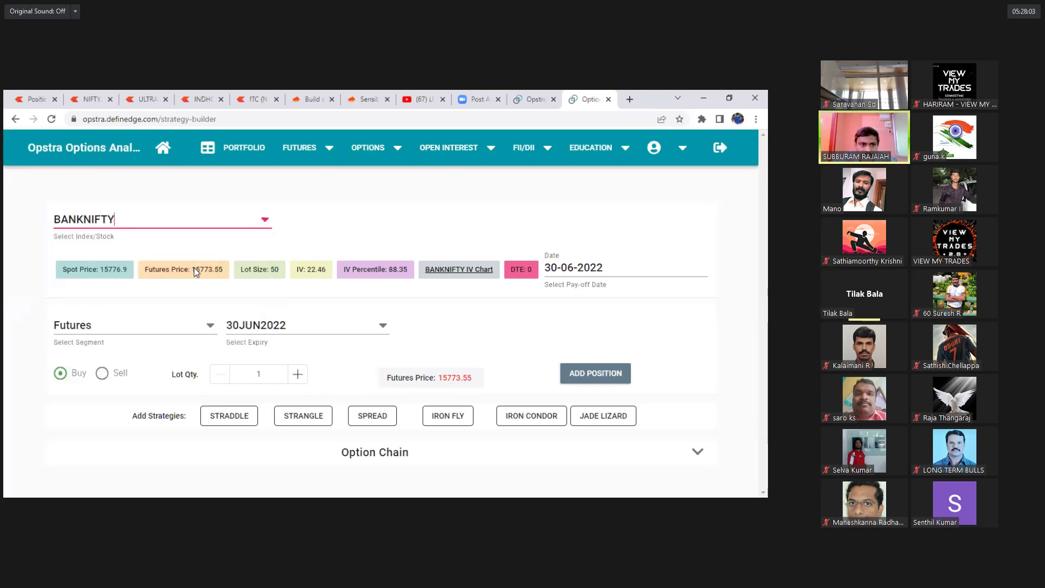
pyautogui.click(209, 325)
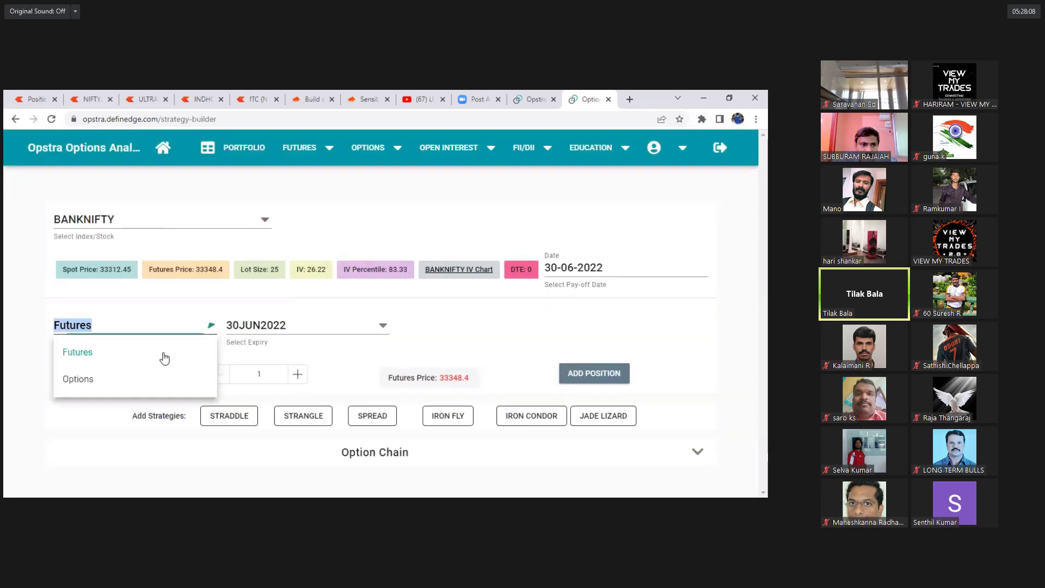
pyautogui.click(146, 387)
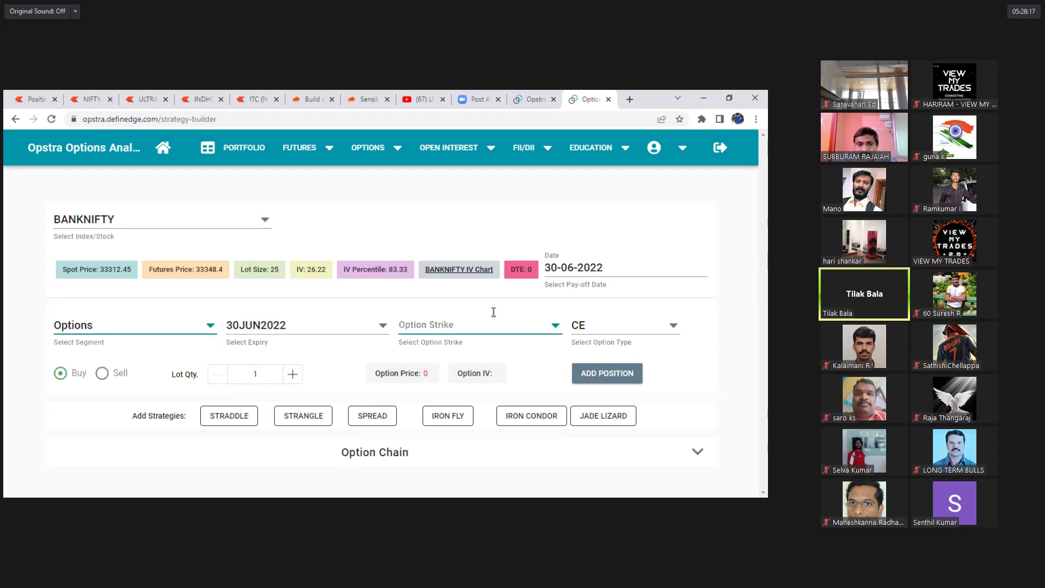
pyautogui.click(384, 326)
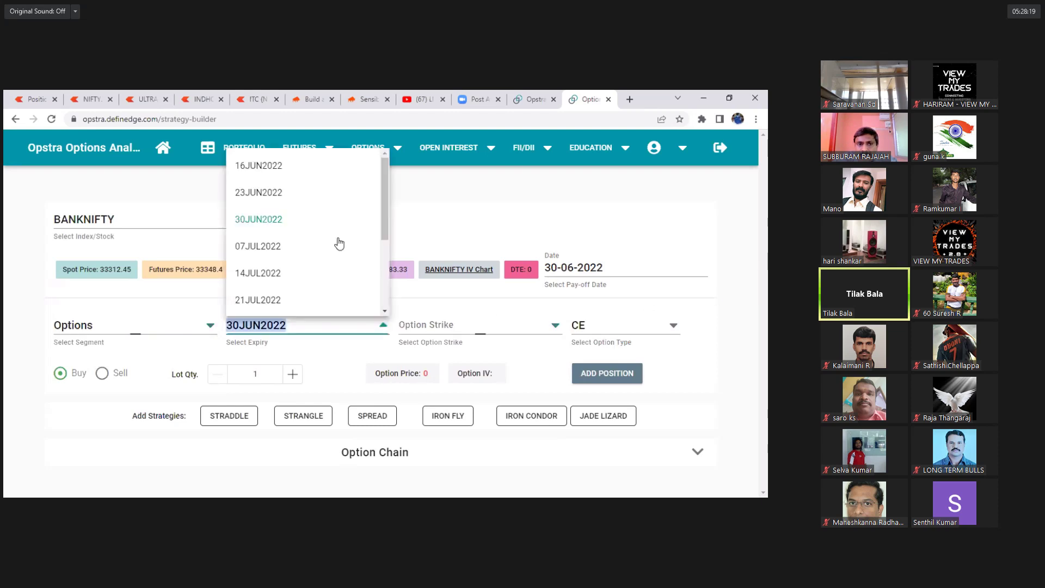
pyautogui.click(299, 175)
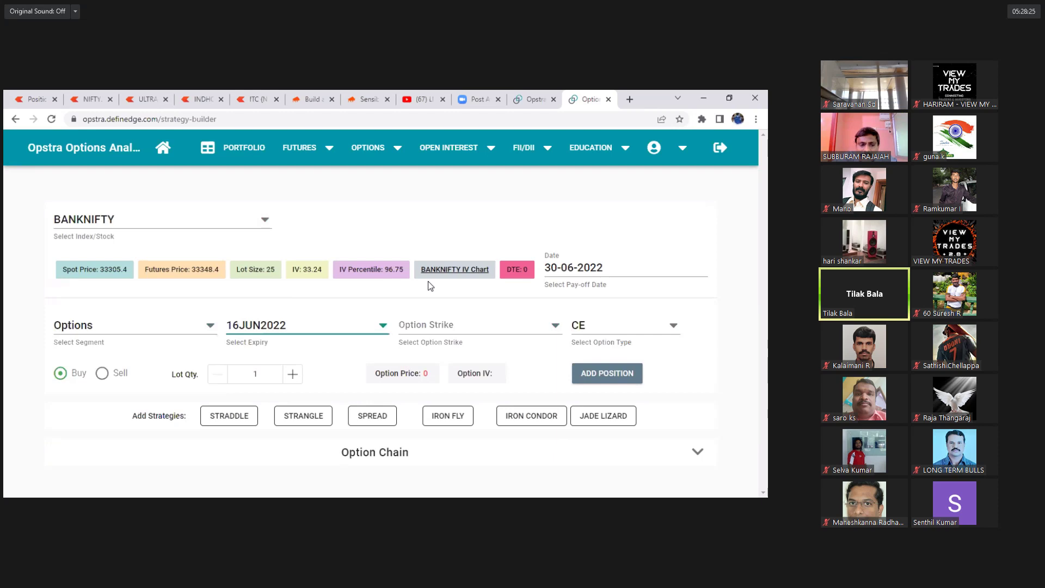
# Set the option strike to 33500.
pyautogui.click(448, 325)
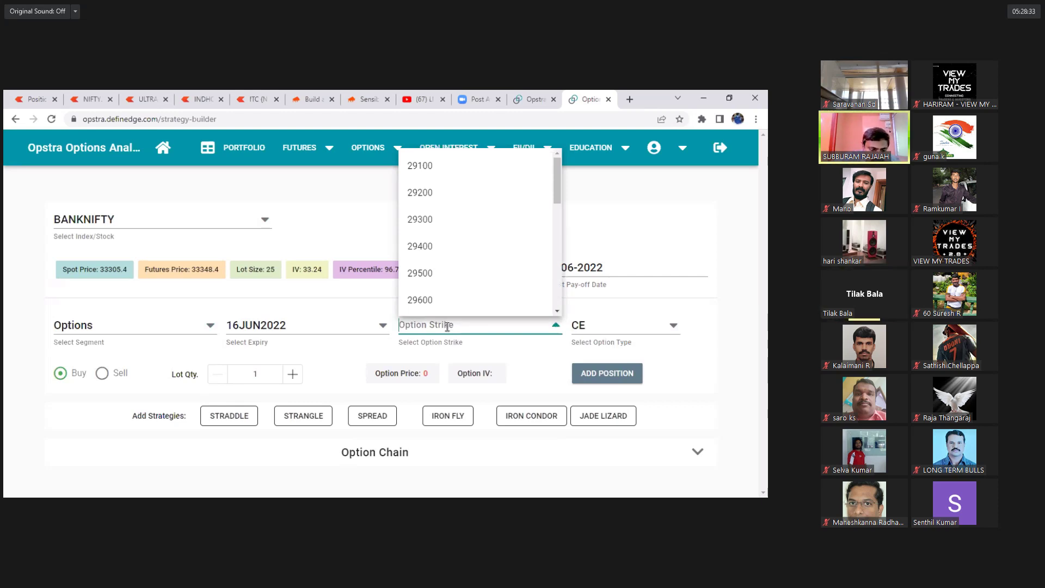
pyautogui.write('34')
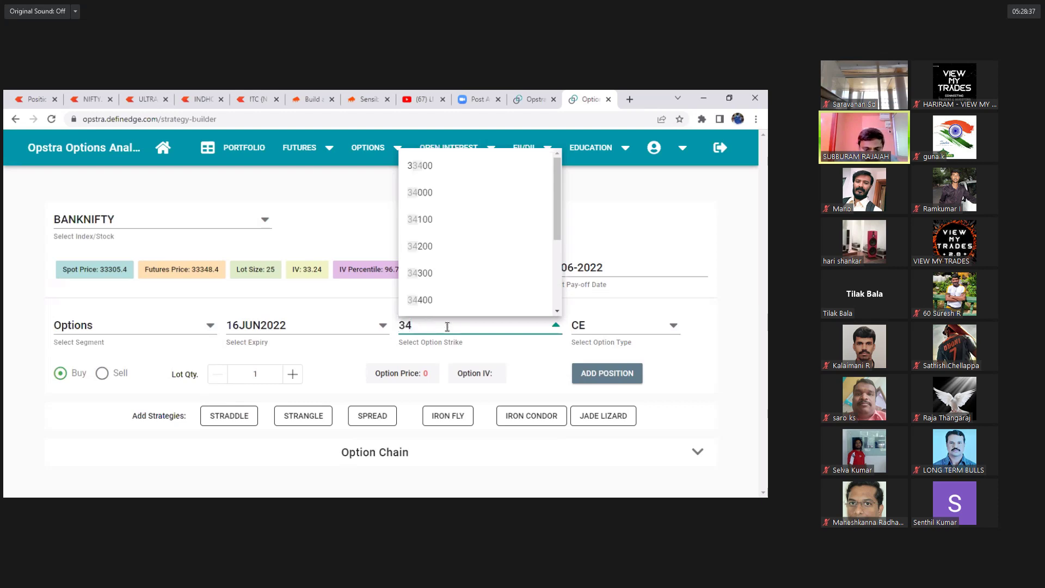
pyautogui.write('500')
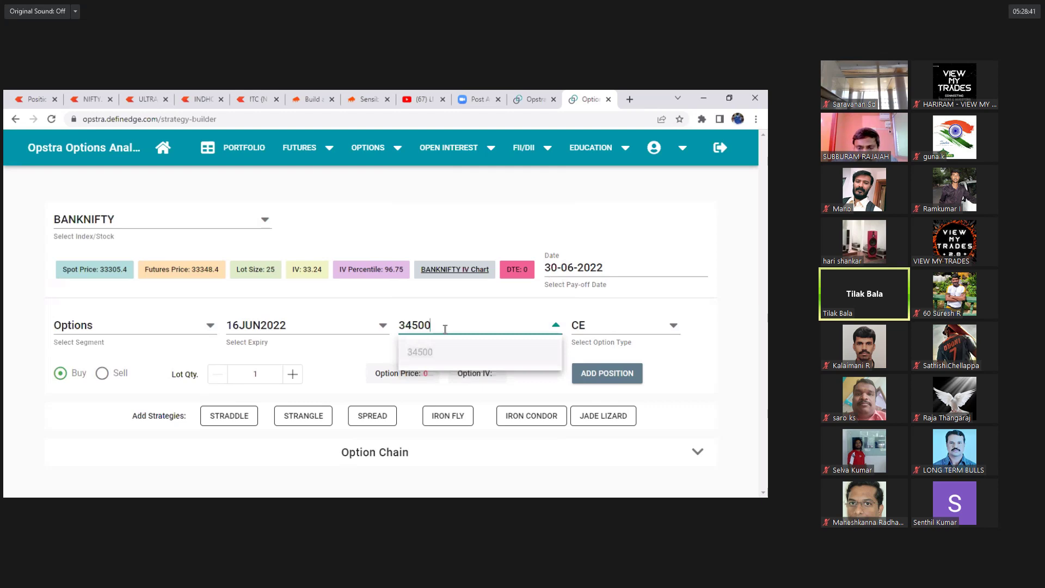
pyautogui.press('BackSpace')
pyautogui.press('BackSpace')
pyautogui.press('BackSpace')
pyautogui.press('BackSpace')
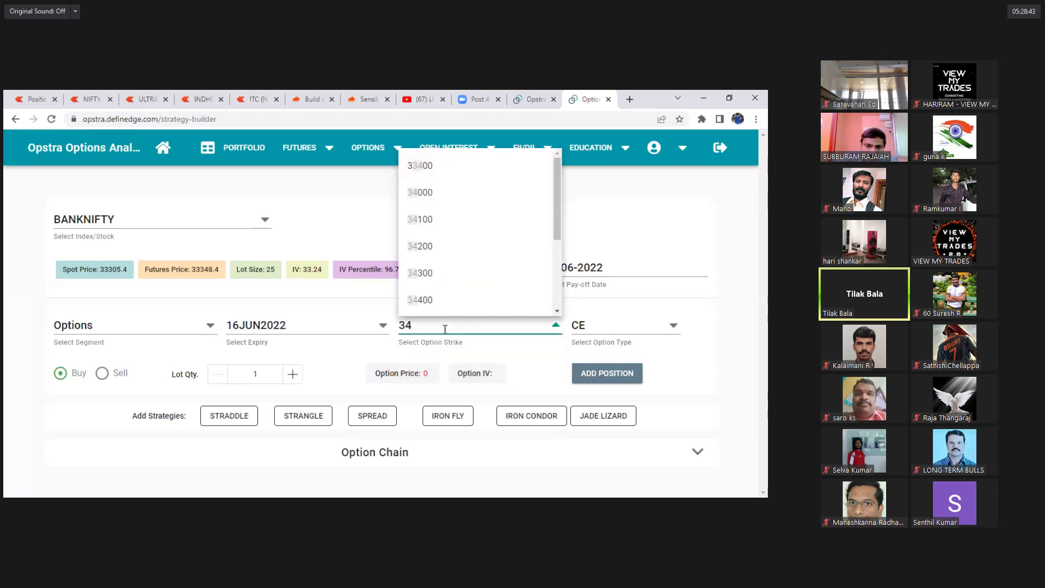
pyautogui.write('35')
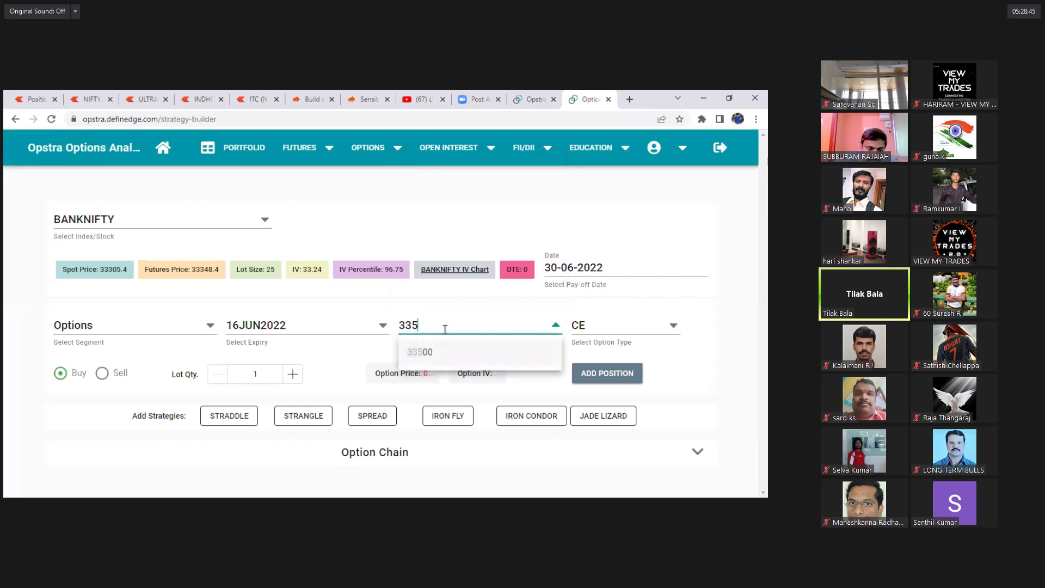
pyautogui.write('00')
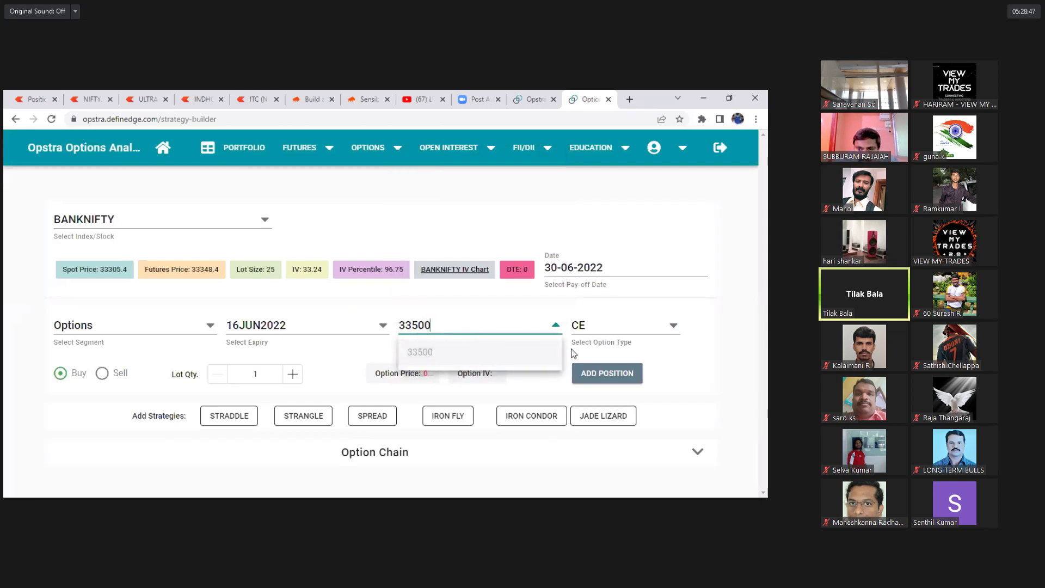
pyautogui.click(430, 360)
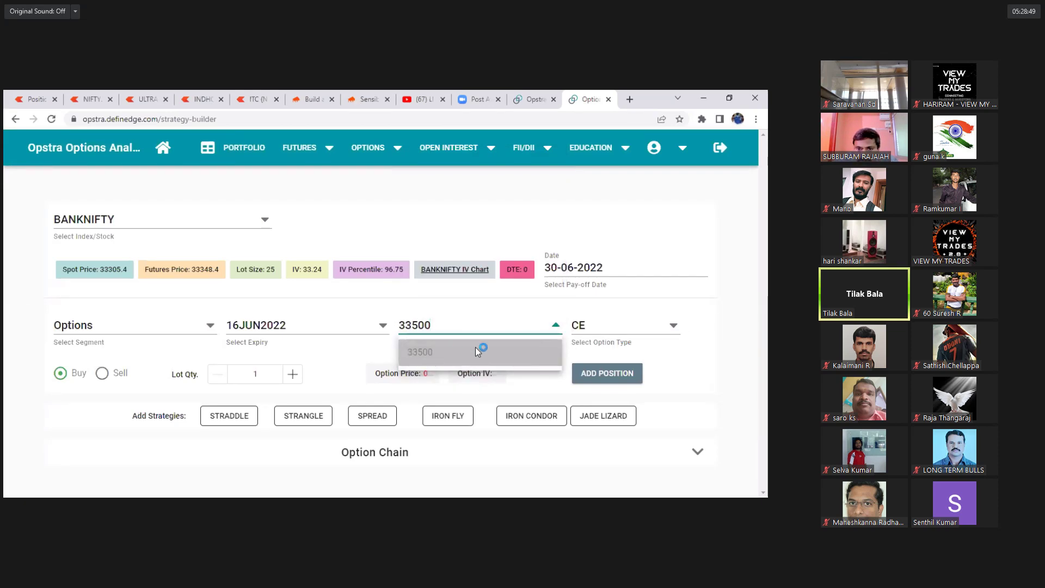
# Choose PE as the option type and make the position a Sell.
pyautogui.click(670, 325)
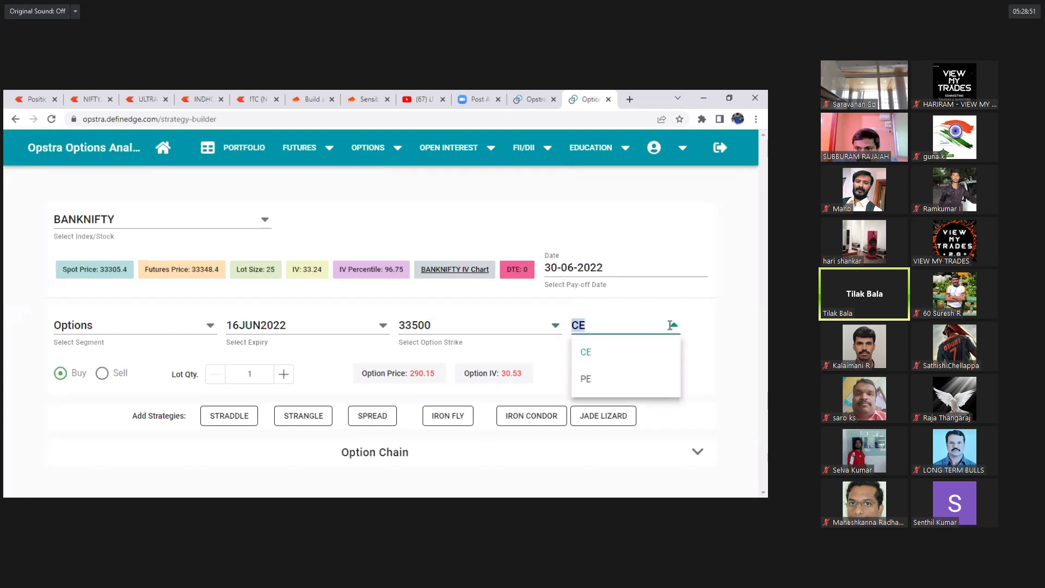
pyautogui.click(599, 376)
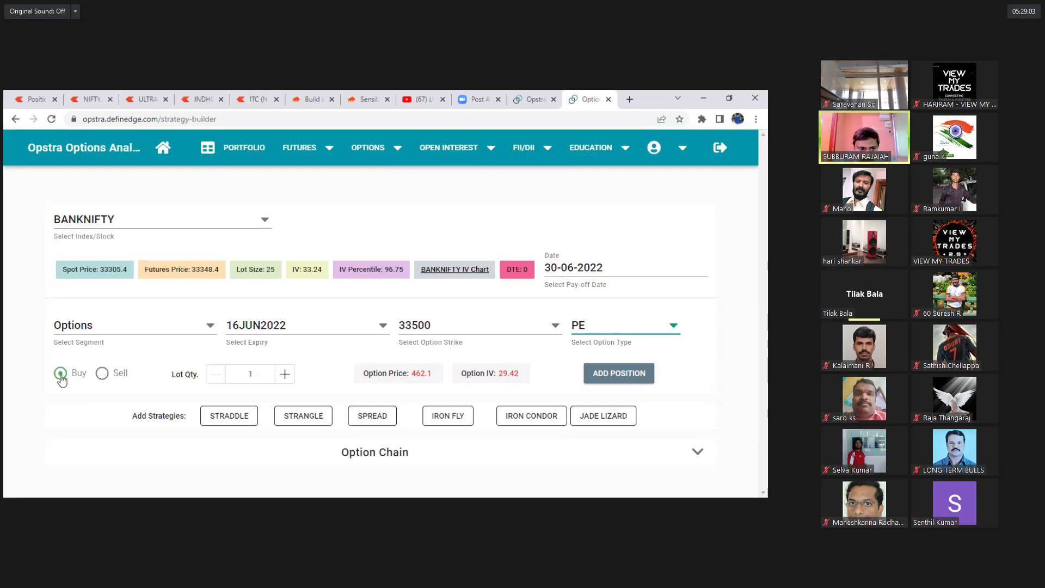
pyautogui.click(102, 373)
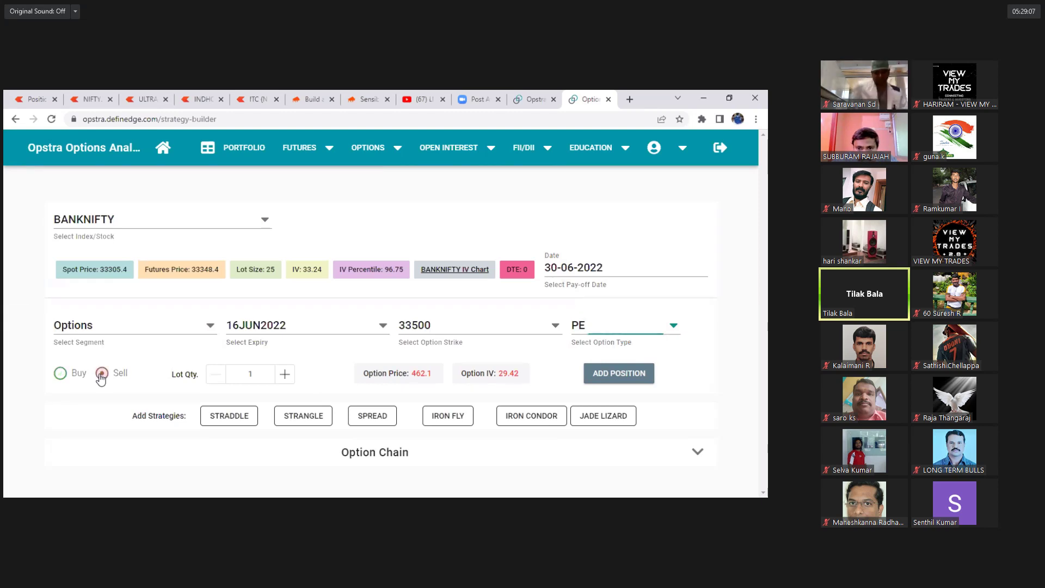
# Override the option price with 85 and add the sold put to the strategy positions.
pyautogui.click(432, 378)
pyautogui.click(402, 411)
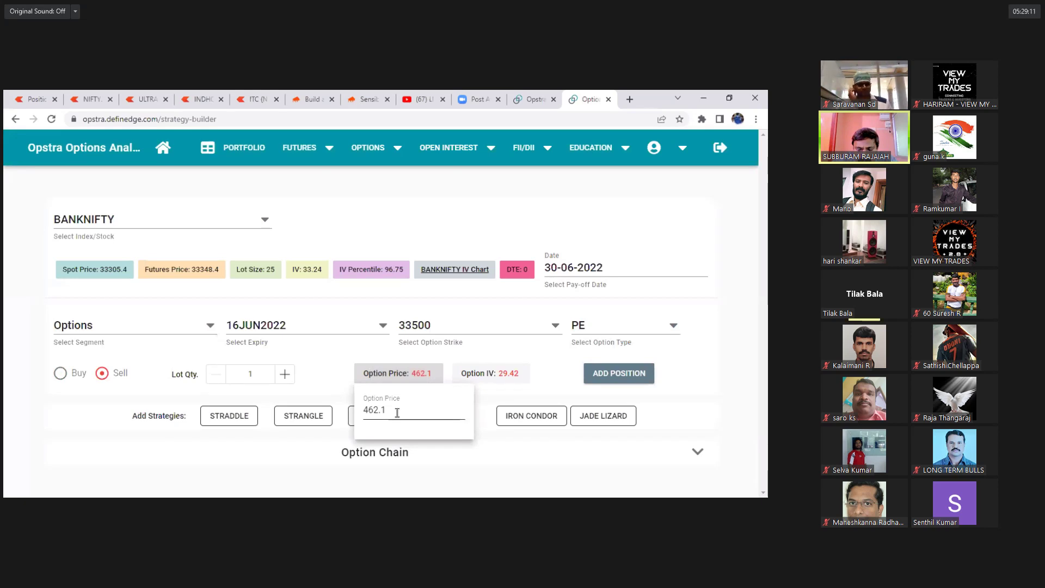
pyautogui.press('BackSpace')
pyautogui.press('BackSpace')
pyautogui.press('BackSpace')
pyautogui.press('BackSpace')
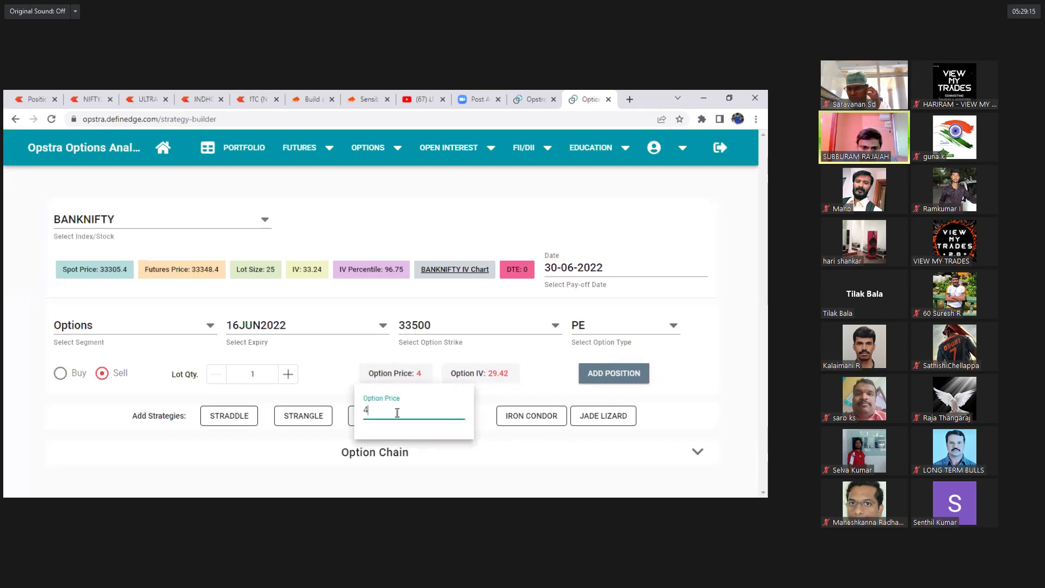
pyautogui.press('BackSpace')
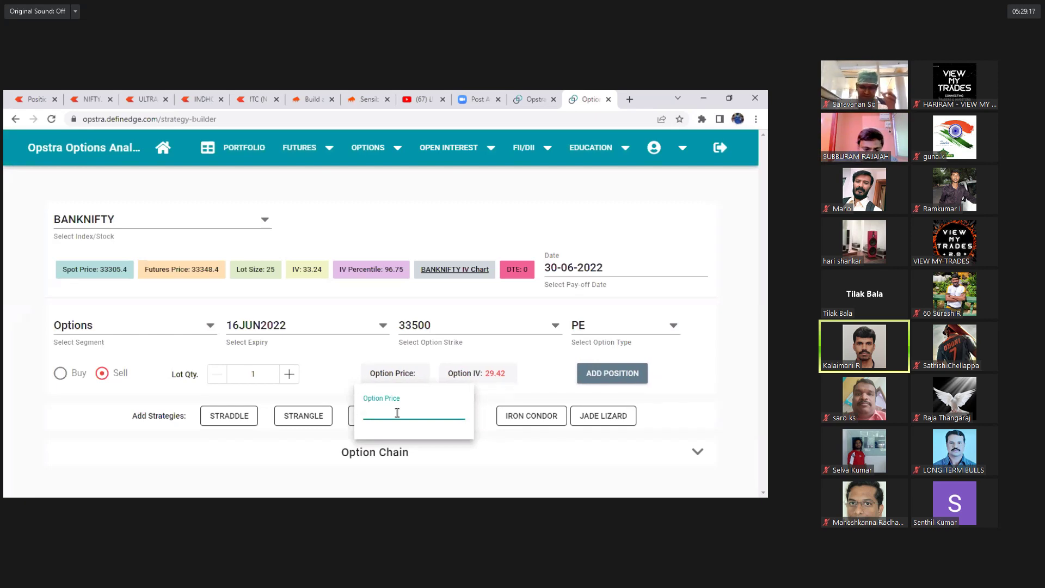
pyautogui.write('85')
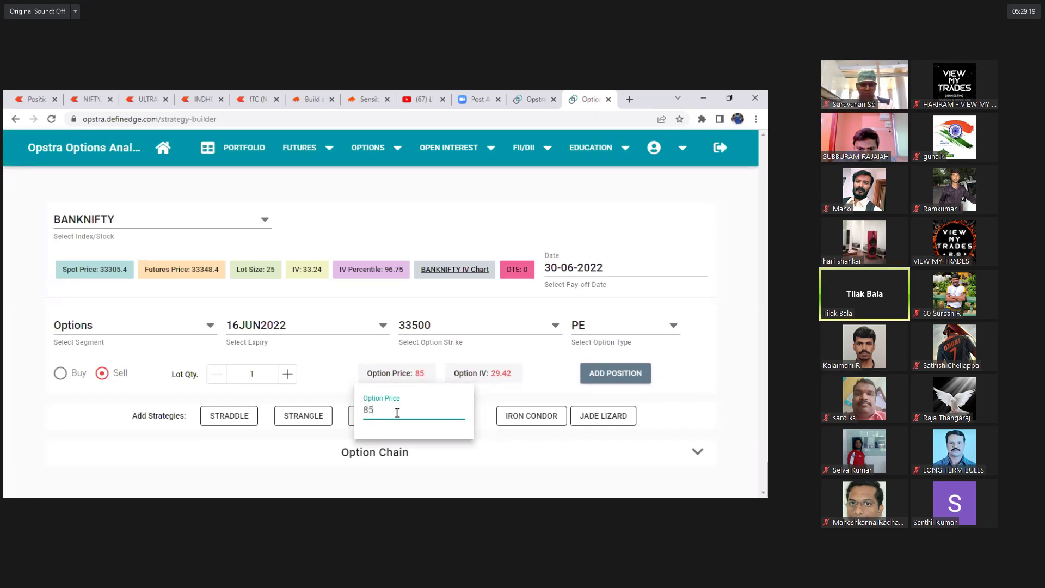
pyautogui.click(608, 381)
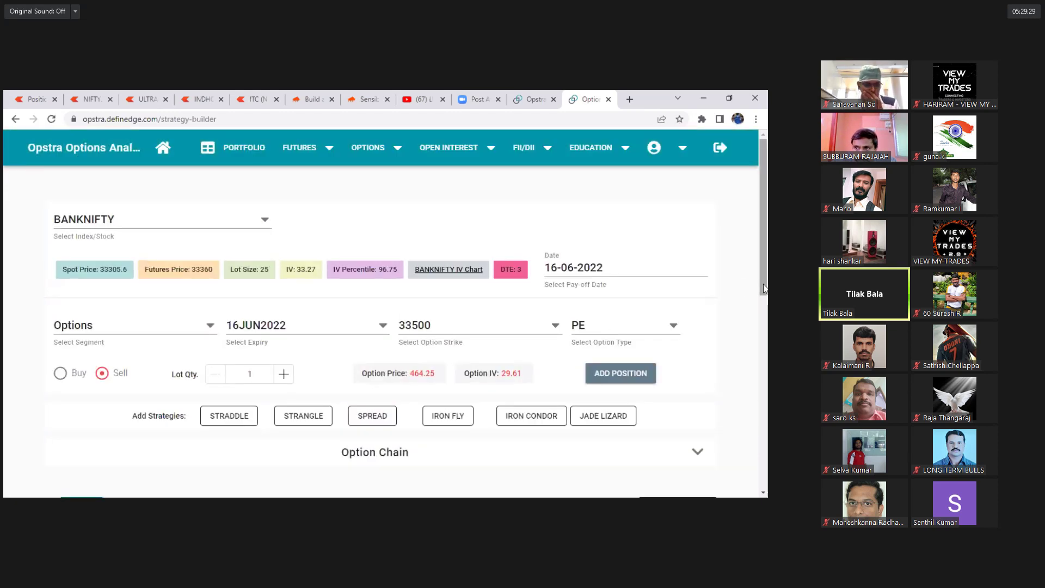
# Review the payoff chart and the profit, loss, breakeven and margin figures of the sold put.
pyautogui.moveTo(764, 288); pyautogui.dragTo(764, 436)
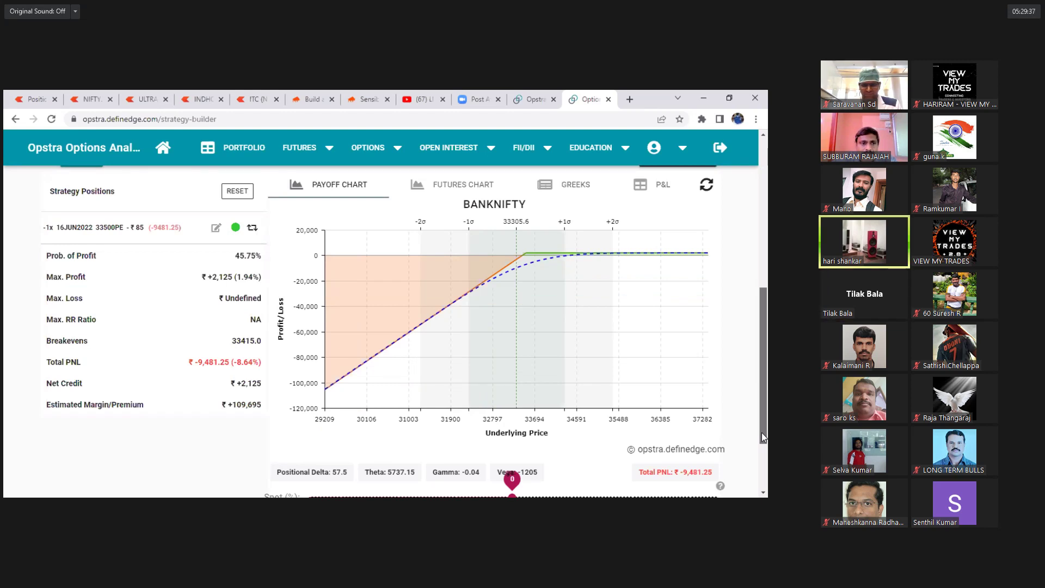
pyautogui.moveTo(762, 433); pyautogui.dragTo(761, 305)
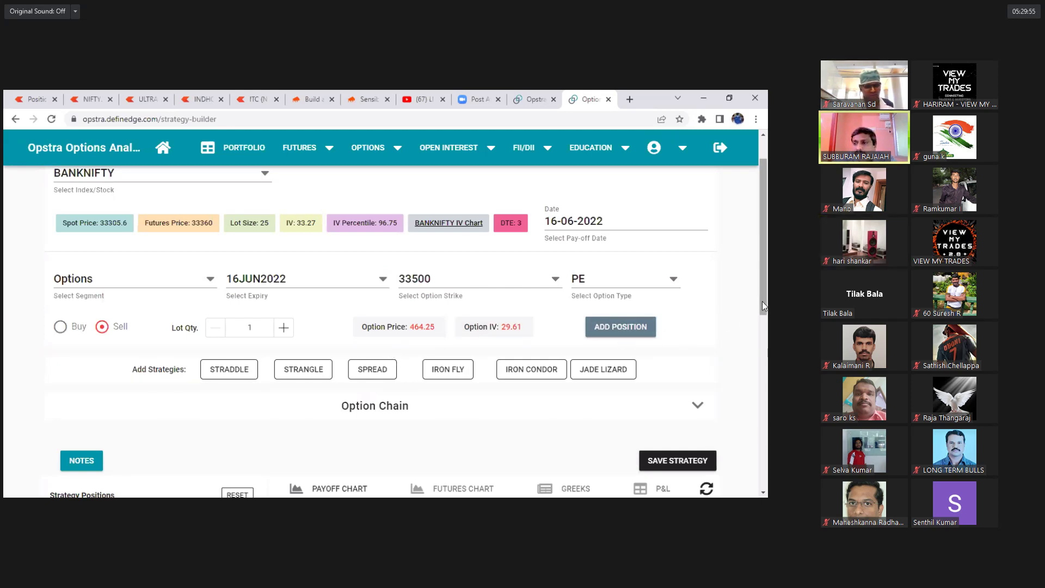
pyautogui.moveTo(761, 301); pyautogui.dragTo(761, 262)
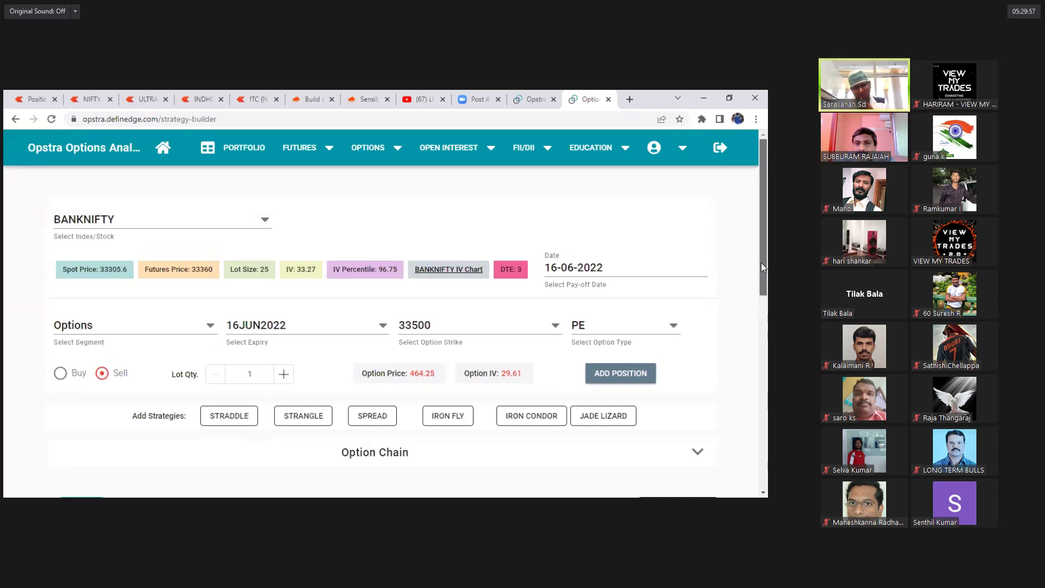
# Hide the non-video participants in the meeting's gallery.
pyautogui.click(1015, 12)
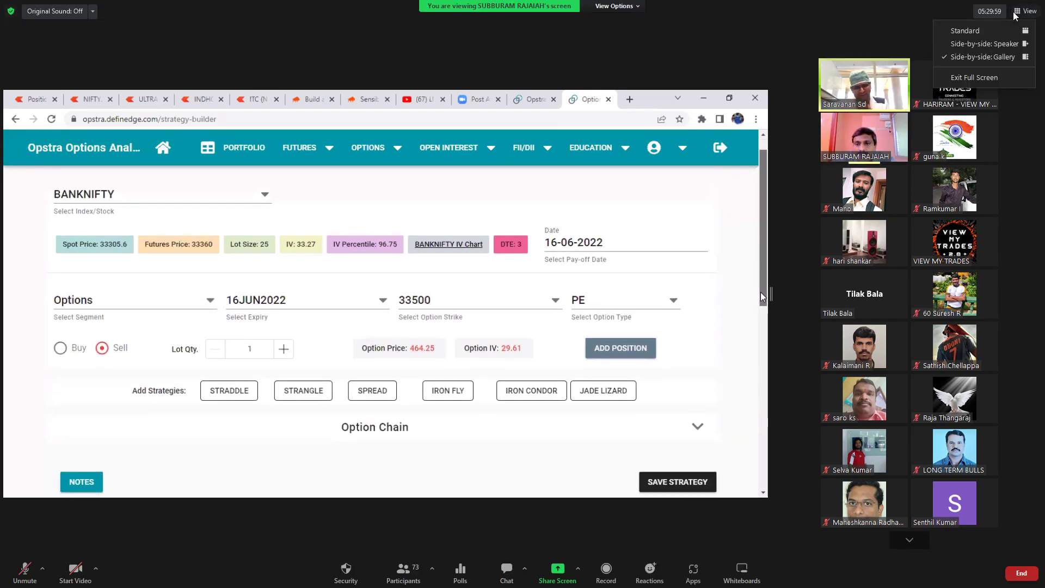
pyautogui.click(992, 128)
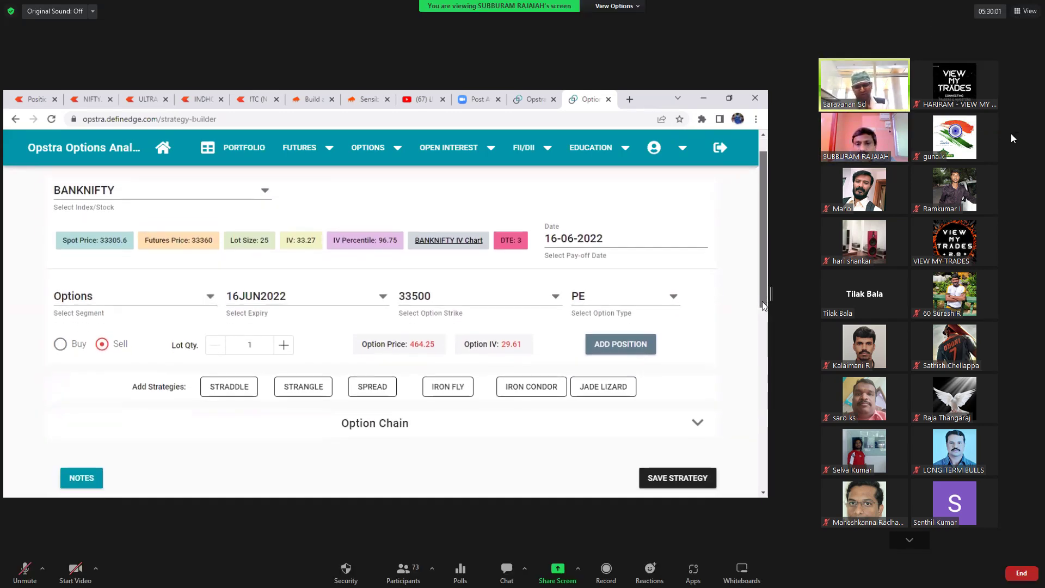
pyautogui.click(990, 120)
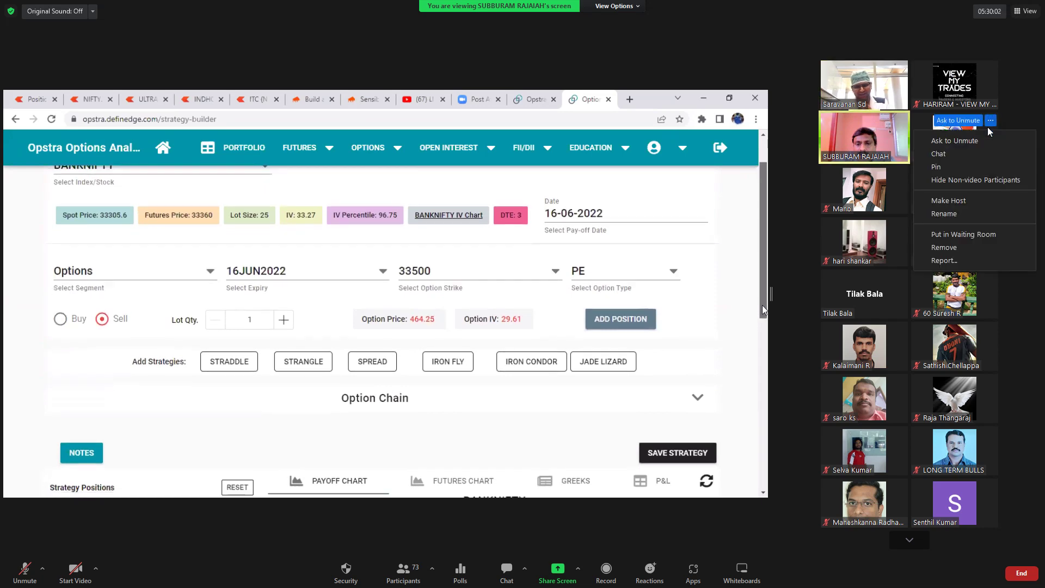
pyautogui.click(989, 180)
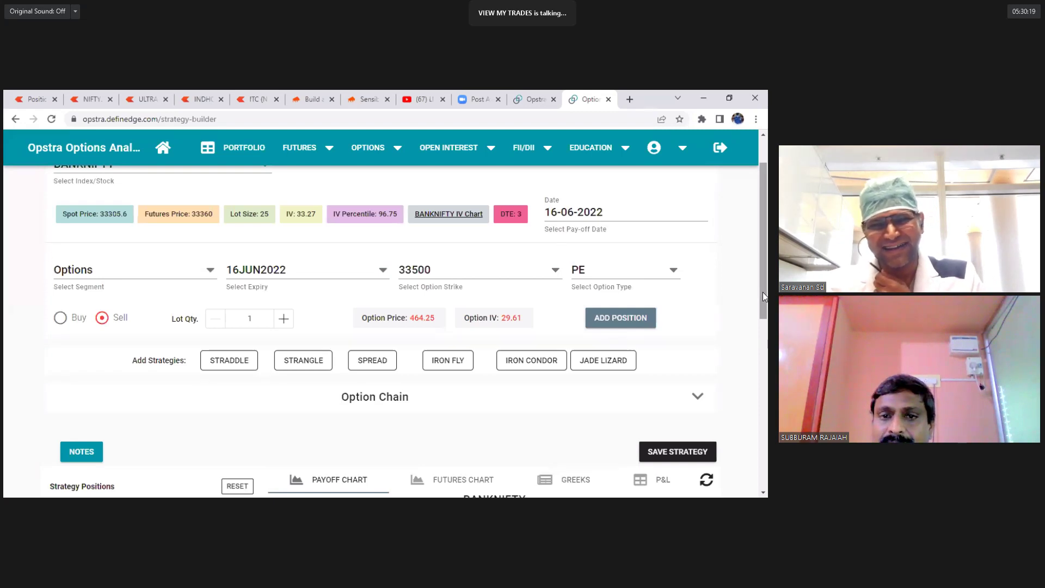
# Show the non-video participants in the meeting's gallery again.
pyautogui.moveTo(762, 291); pyautogui.dragTo(762, 296)
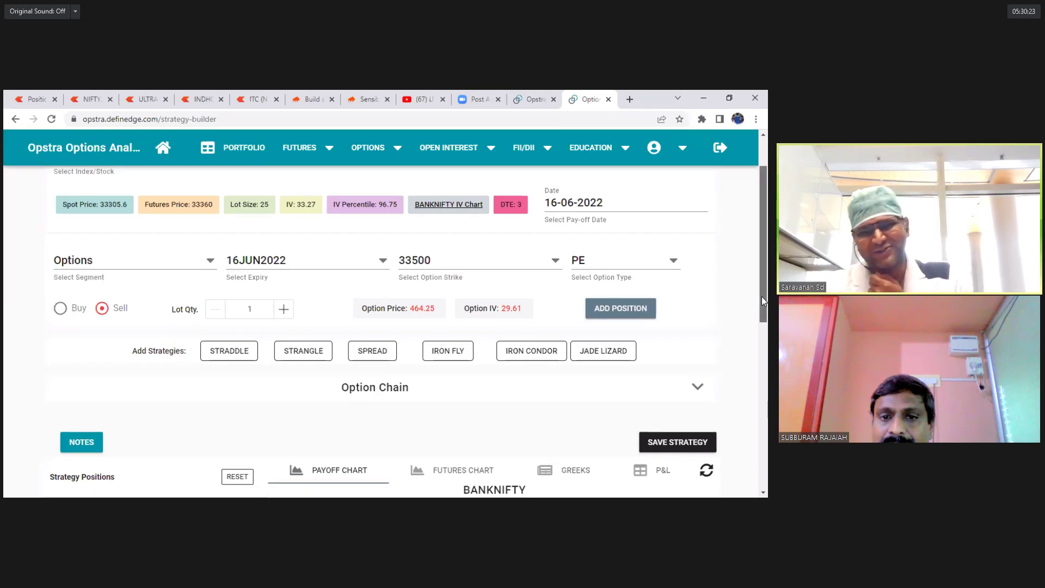
pyautogui.moveTo(762, 296); pyautogui.dragTo(767, 340)
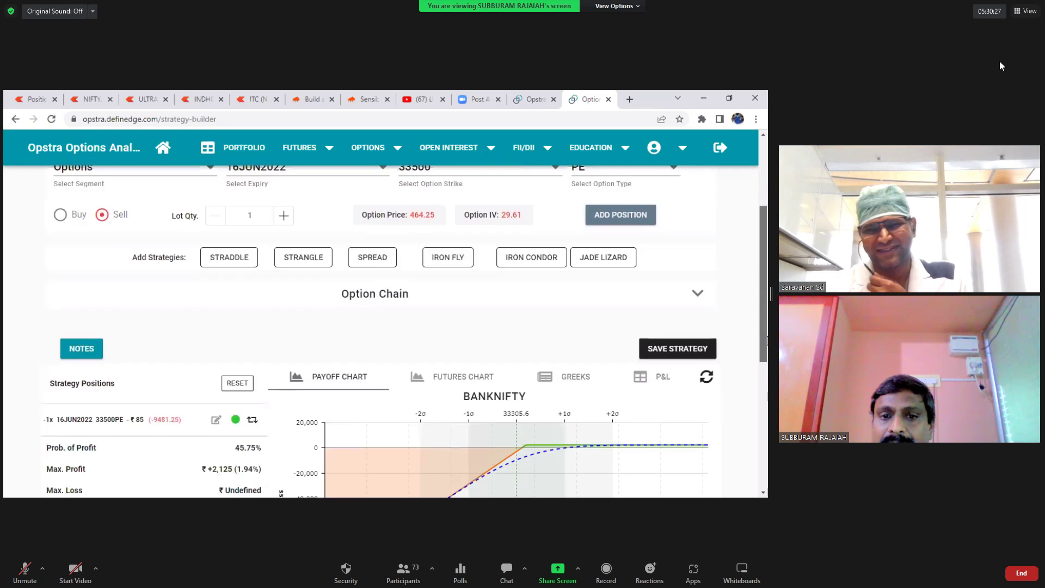
pyautogui.click(1023, 11)
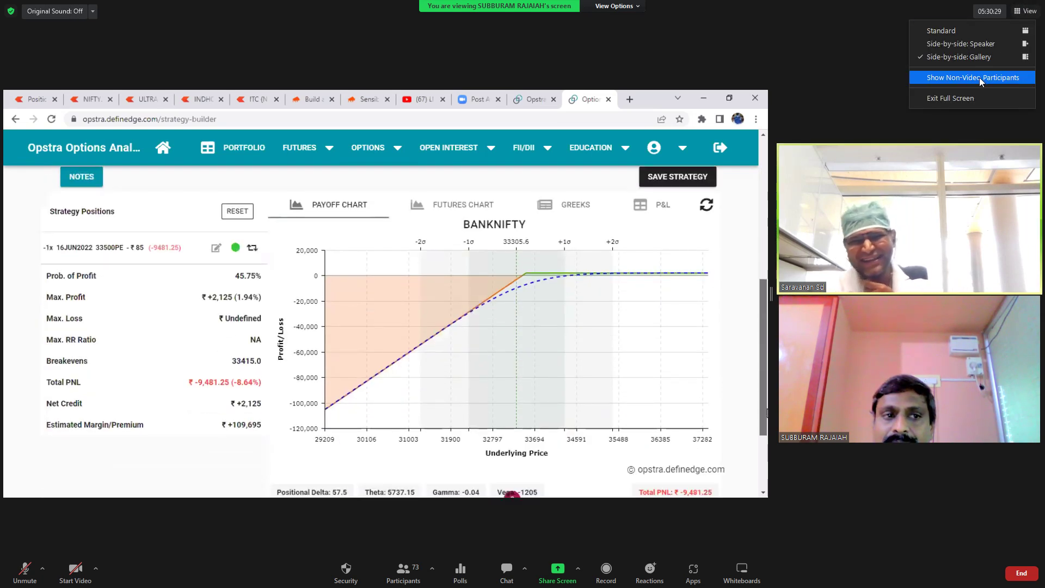
pyautogui.click(978, 77)
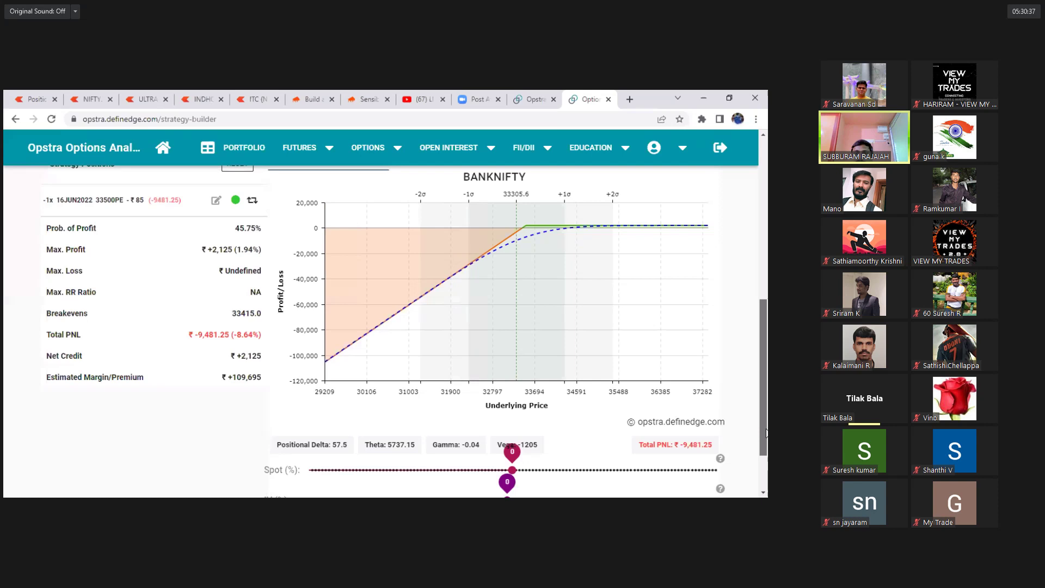
pyautogui.moveTo(766, 426); pyautogui.dragTo(763, 300)
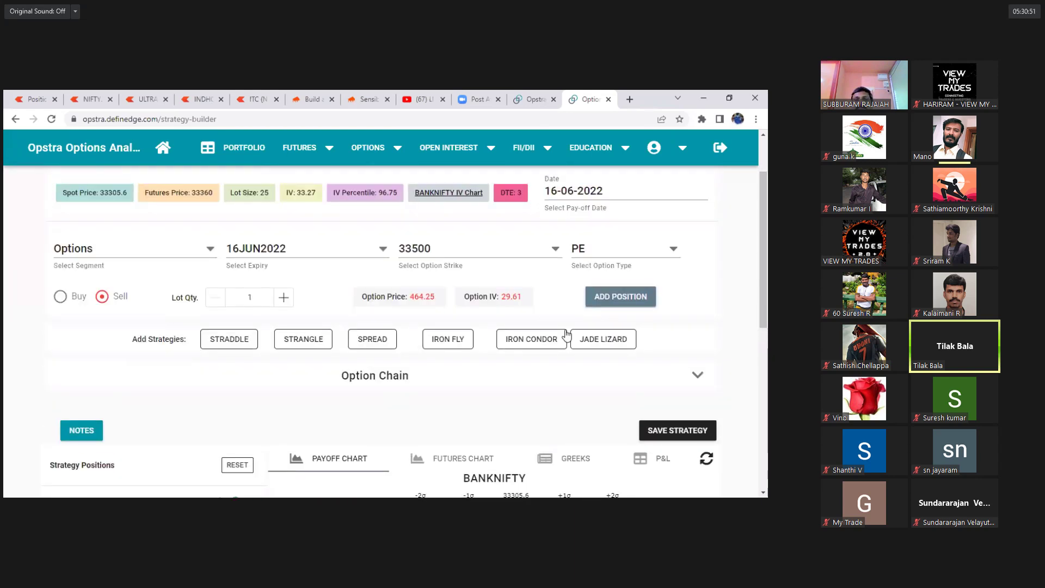
# Add a bought 16JUN2022 33200 PE position of one lot to the strategy and check the combined payoff chart.
pyautogui.click(552, 252)
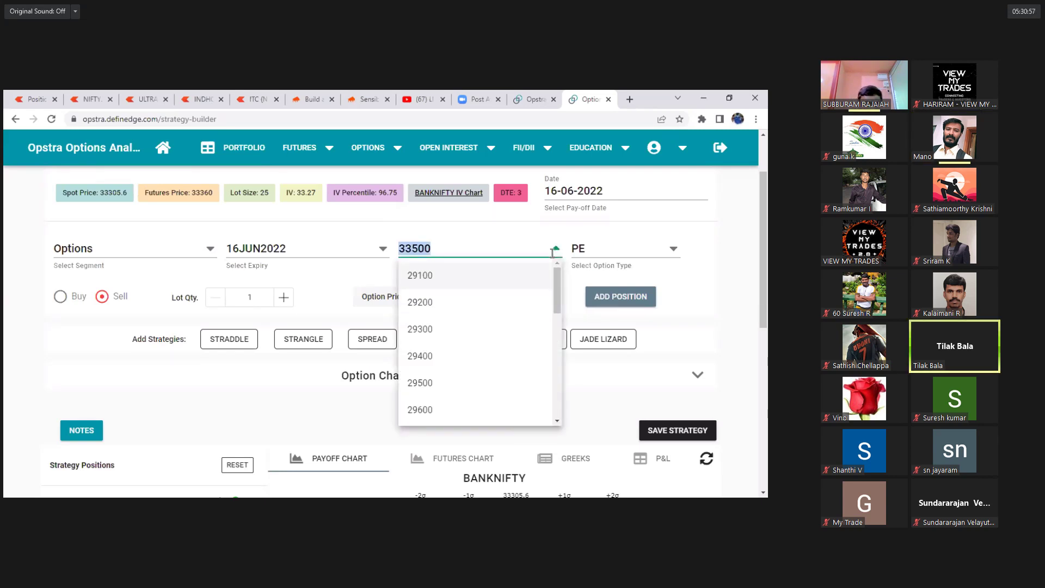
pyautogui.write('33200')
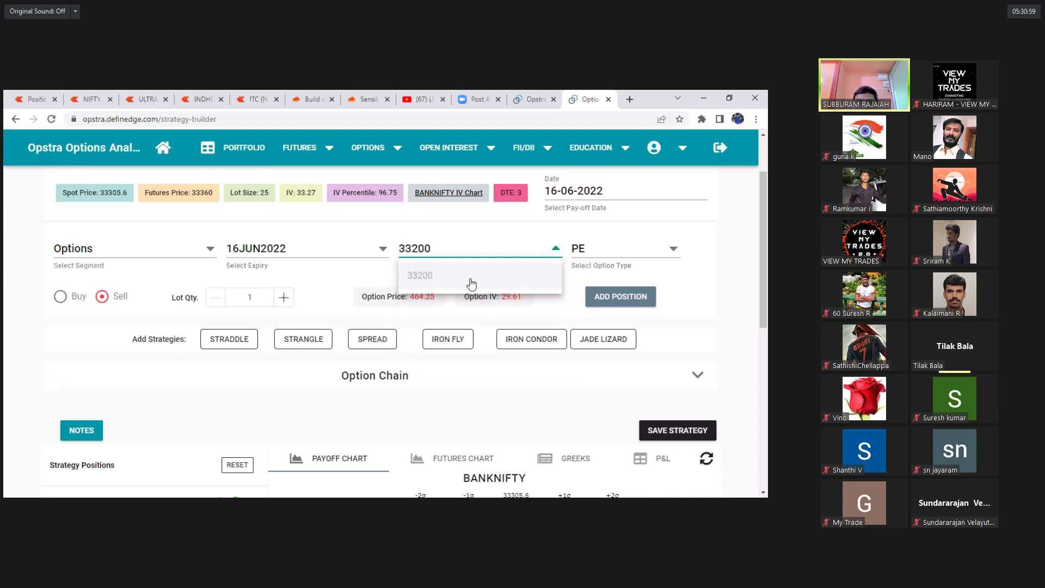
pyautogui.click(443, 276)
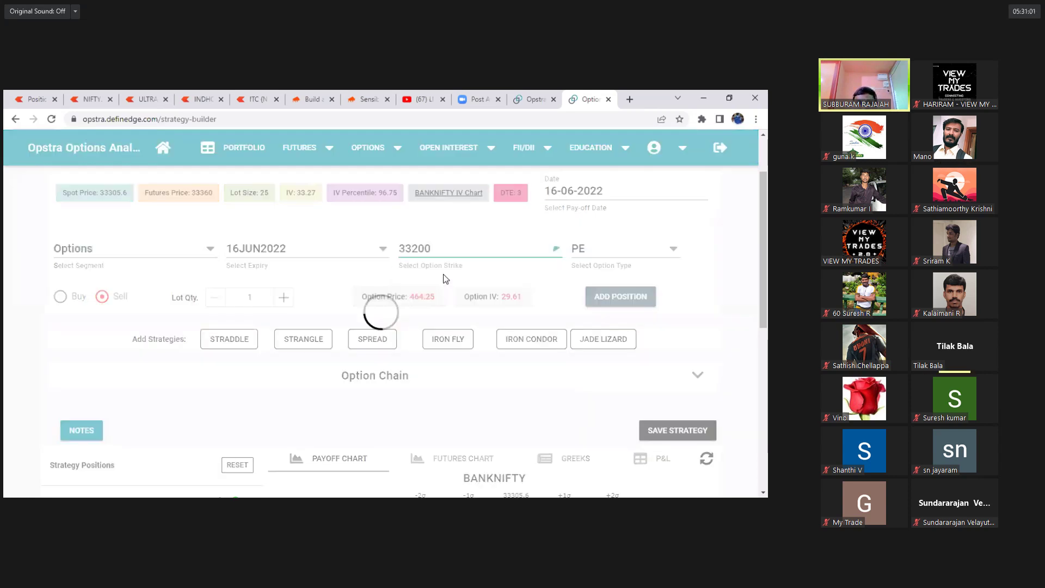
pyautogui.click(62, 300)
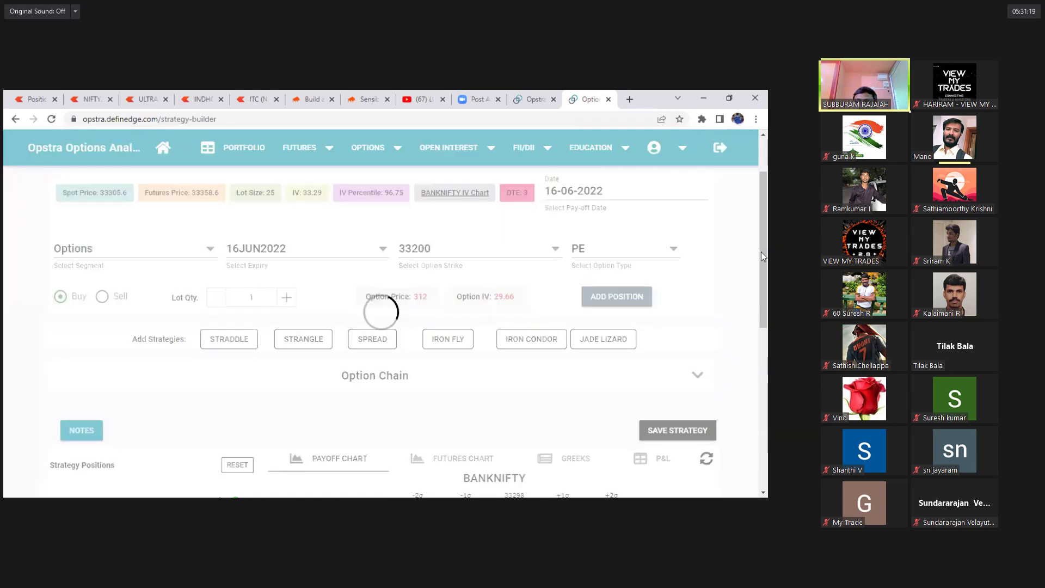
pyautogui.scroll(-5, 761, 326)
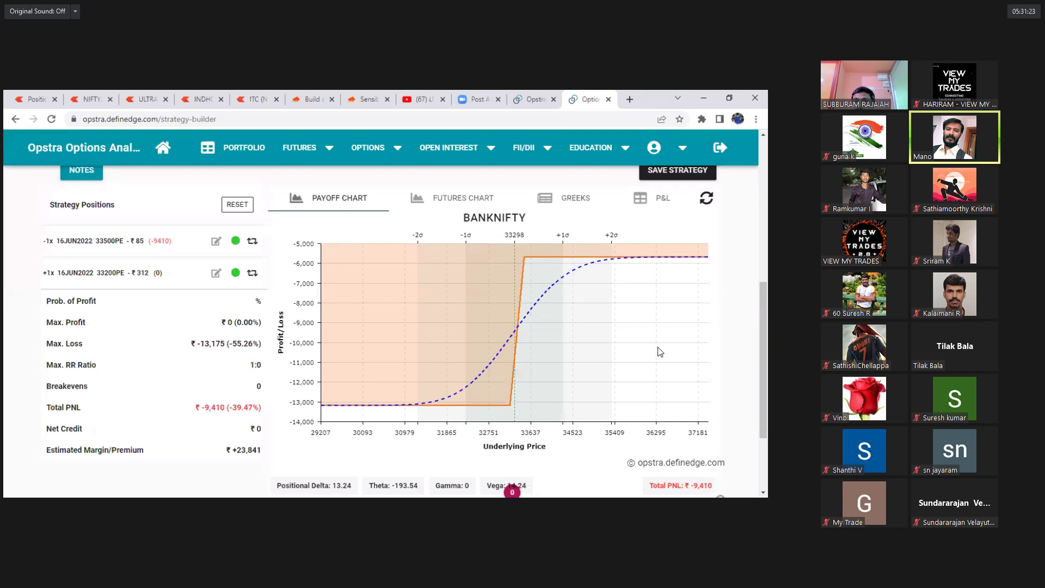
pyautogui.moveTo(625, 289)
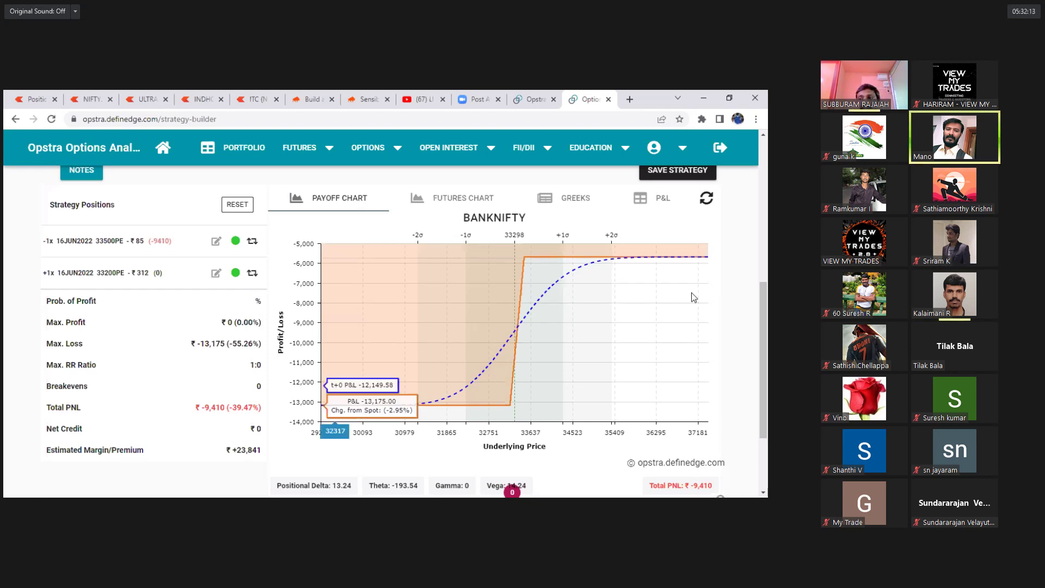
# Set up the next option leg with strike 35900 and option type CE.
pyautogui.scroll(2, 762, 304)
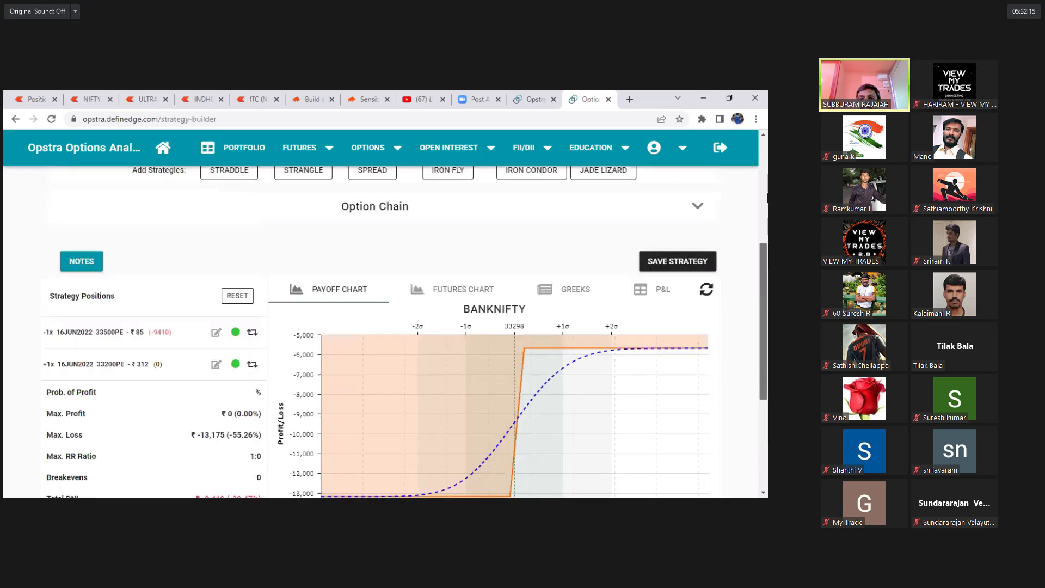
pyautogui.scroll(4, 487, 233)
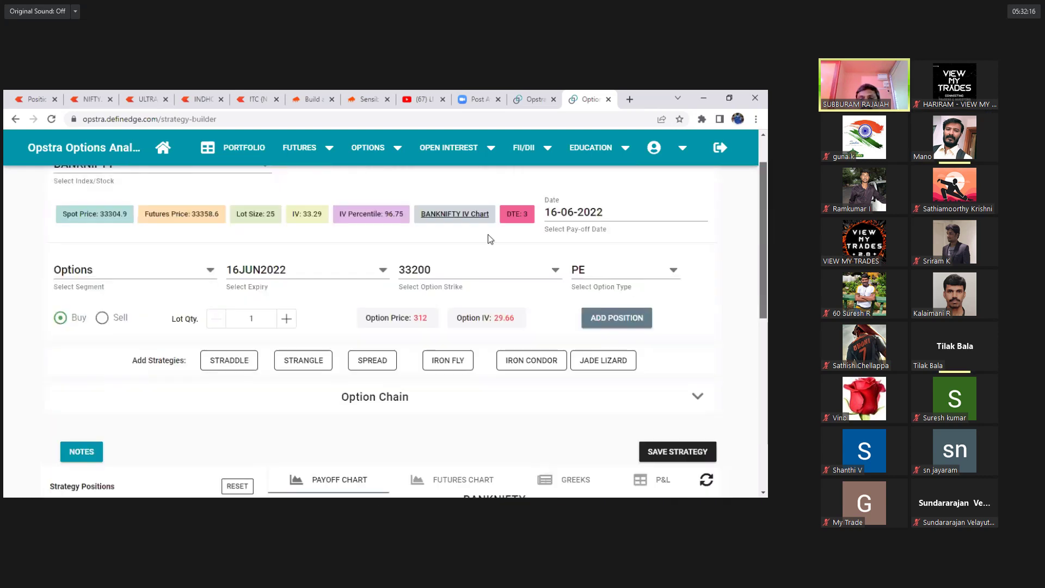
pyautogui.click(441, 272)
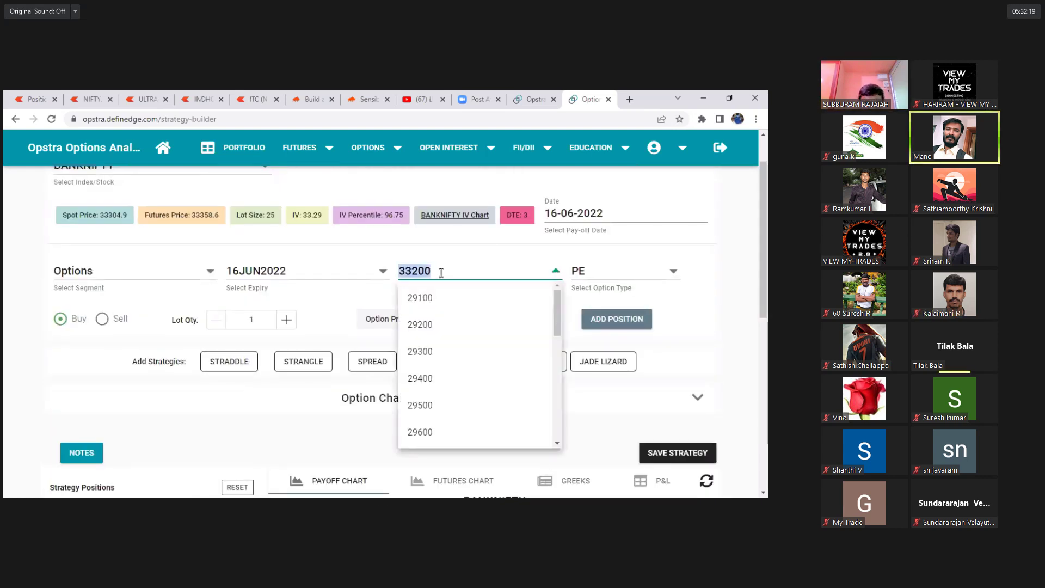
pyautogui.write('35900')
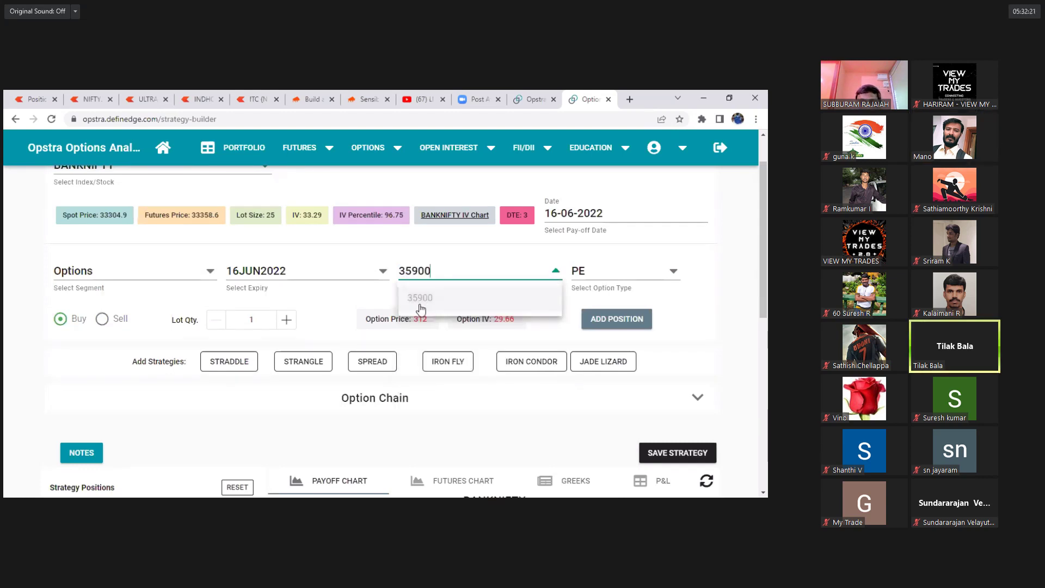
pyautogui.click(673, 272)
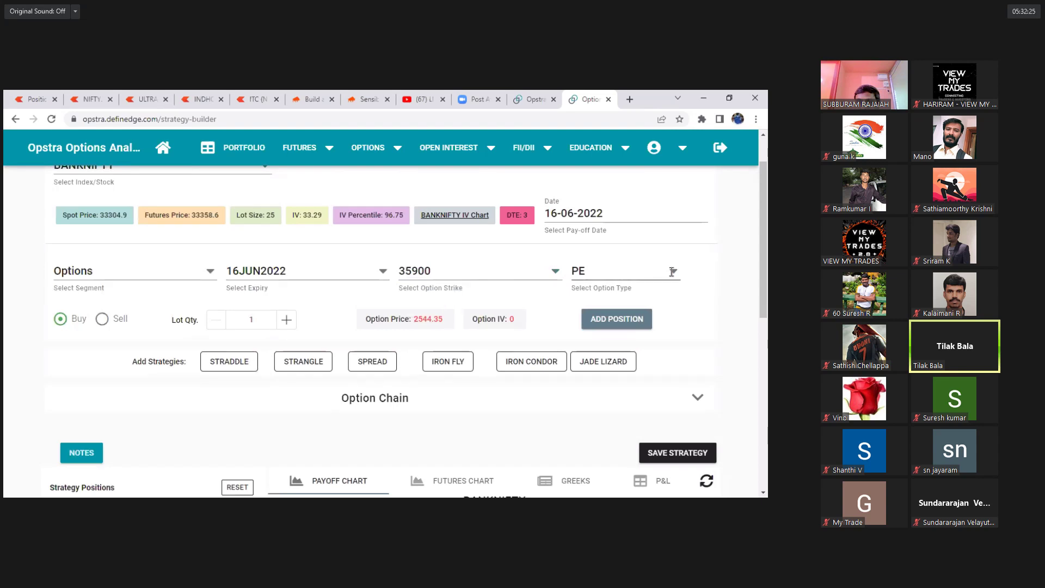
pyautogui.click(640, 288)
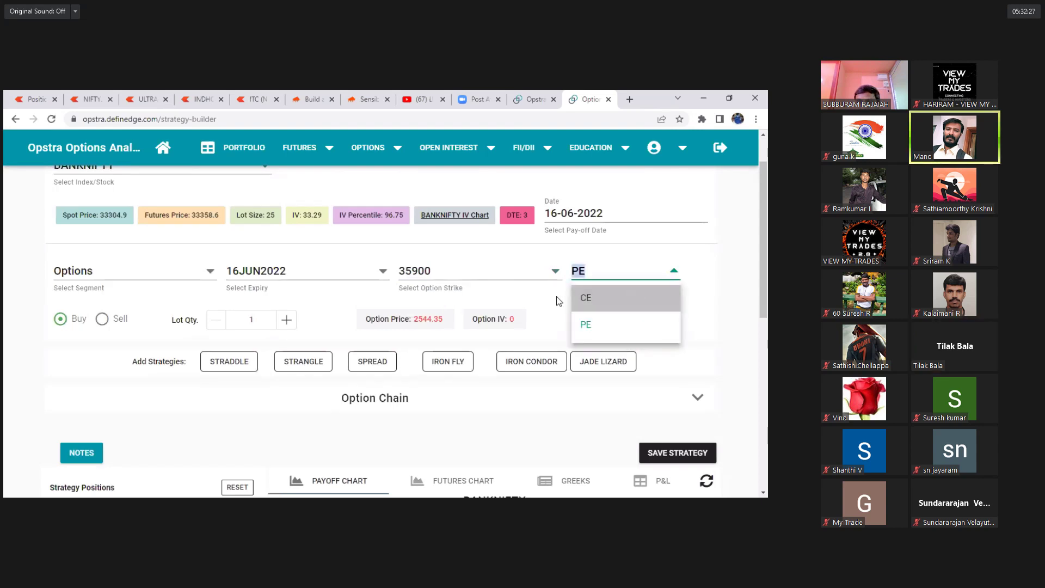
pyautogui.press('Return')
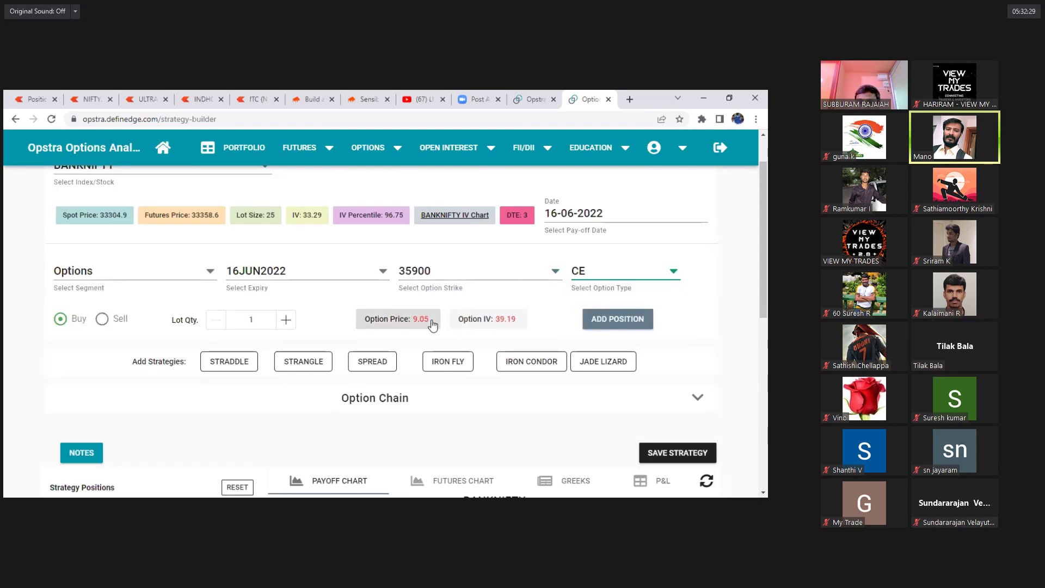
# Override the option price with 40, add the bought 35900 call to the strategy positions and check the updated payoff chart.
pyautogui.click(432, 323)
pyautogui.click(408, 353)
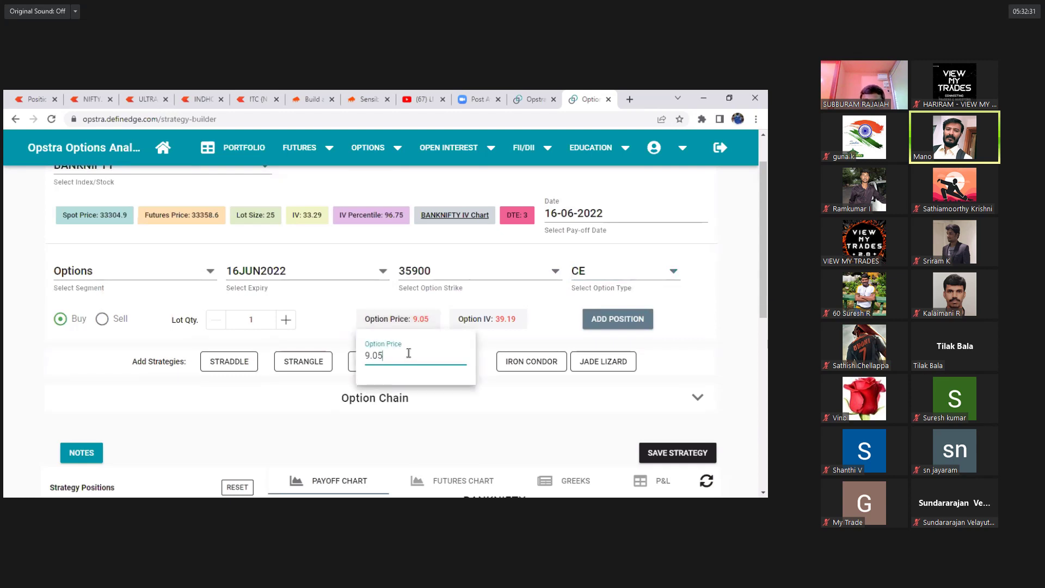
pyautogui.press('BackSpace')
pyautogui.press('BackSpace')
pyautogui.press('BackSpace')
pyautogui.press('BackSpace')
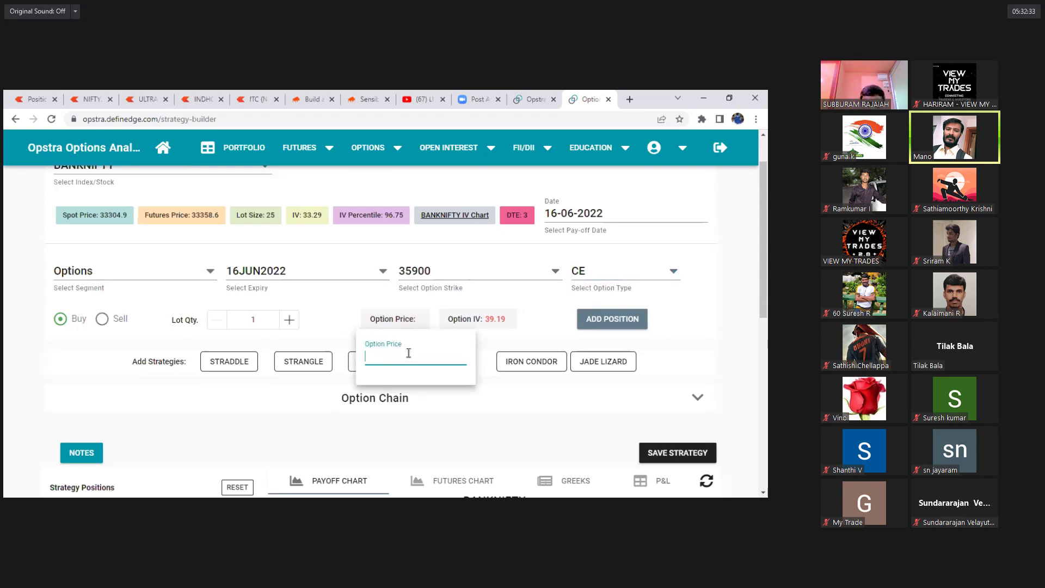
pyautogui.write('40')
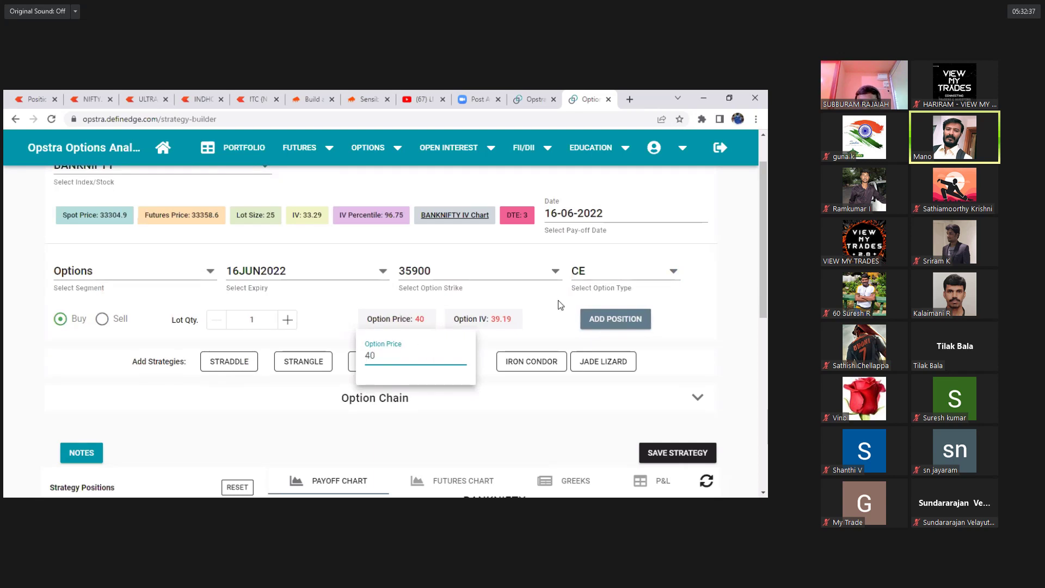
pyautogui.click(602, 319)
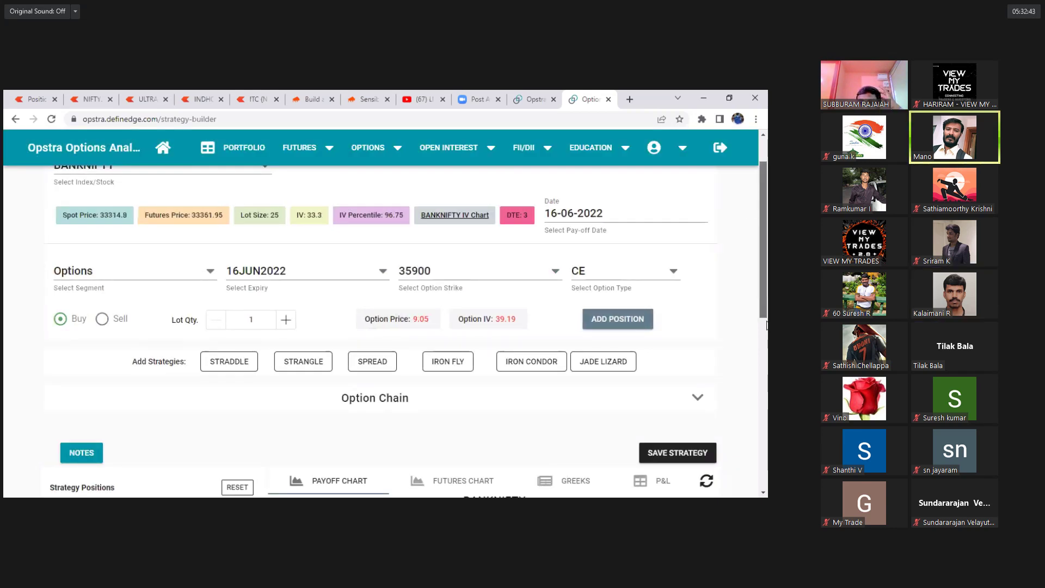
pyautogui.scroll(-5, 762, 347)
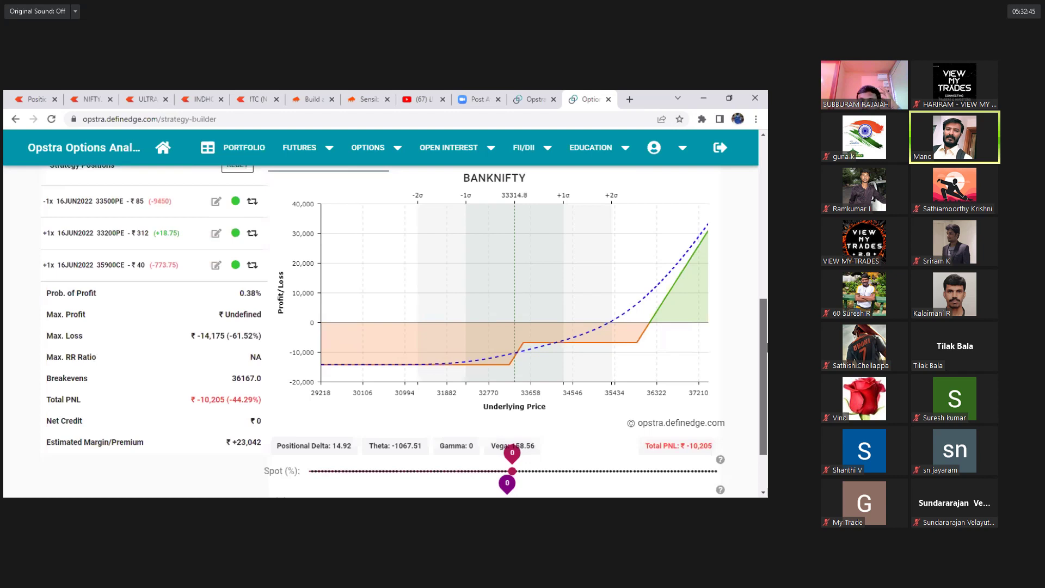